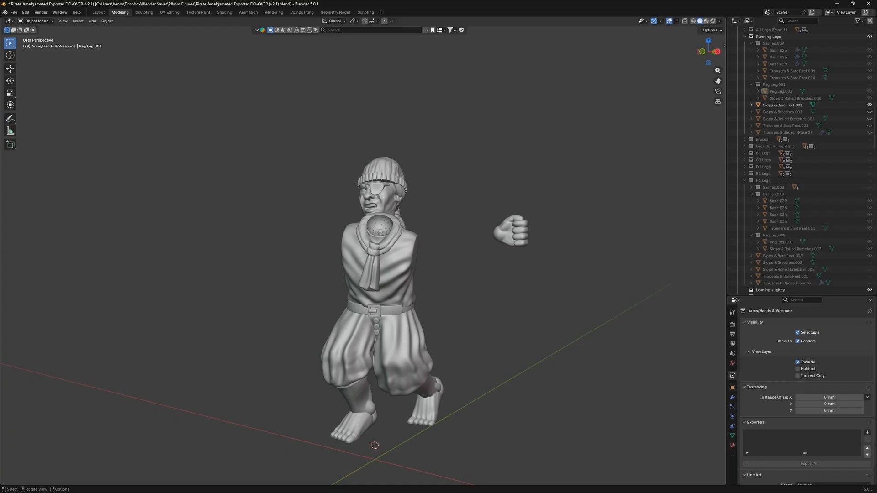
Hide the Slops & Bare Feet running legs and preview the breeches, rolled breeches, bare-feet trousers and shoes variants one after another.
{"action": "middle_click_drag", "start_coordinate": [438, 274], "coordinate": [459, 270]}
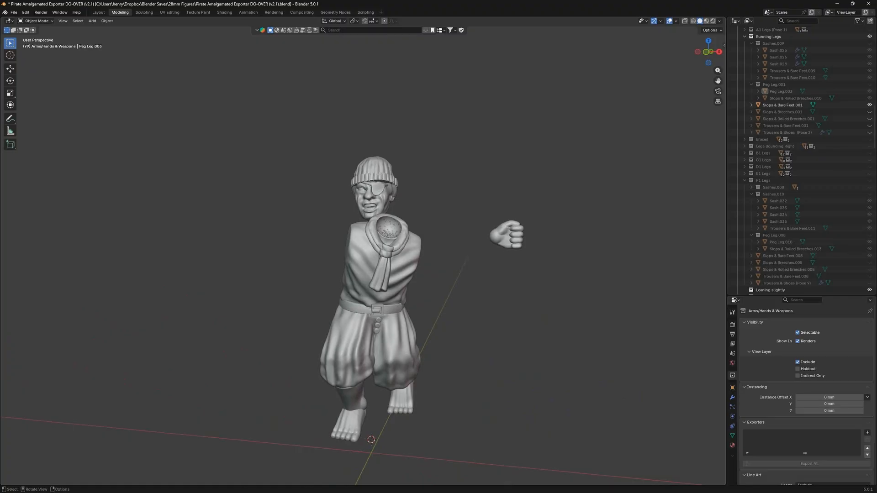
{"action": "scroll", "coordinate": [799, 185], "scroll_direction": "up", "scroll_amount": 5}
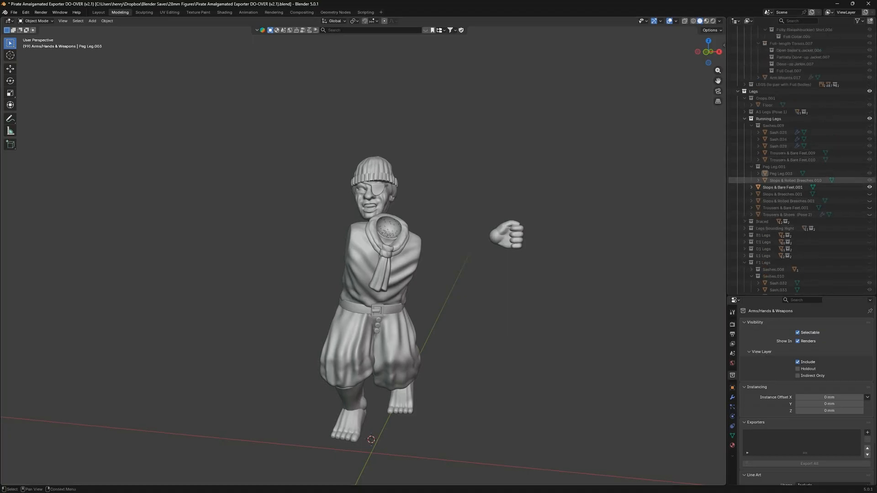
{"action": "left_click", "coordinate": [870, 187]}
{"action": "left_click", "coordinate": [870, 194]}
{"action": "left_click", "coordinate": [869, 194]}
{"action": "left_click", "coordinate": [869, 201]}
{"action": "left_click", "coordinate": [870, 201]}
{"action": "left_click", "coordinate": [869, 208]}
{"action": "left_click", "coordinate": [869, 208]}
{"action": "left_click", "coordinate": [869, 214]}
{"action": "left_click", "coordinate": [869, 215]}
Preview the Trousers & Bare Feet running legs on the figure, and swap them for the Trousers & Shoes legs.
{"action": "left_click", "coordinate": [869, 208]}
{"action": "middle_click_drag", "start_coordinate": [423, 361], "coordinate": [393, 344]}
{"action": "left_click", "coordinate": [393, 344]}
{"action": "left_click", "coordinate": [548, 297]}
{"action": "left_click", "coordinate": [870, 208]}
{"action": "left_click", "coordinate": [869, 215]}
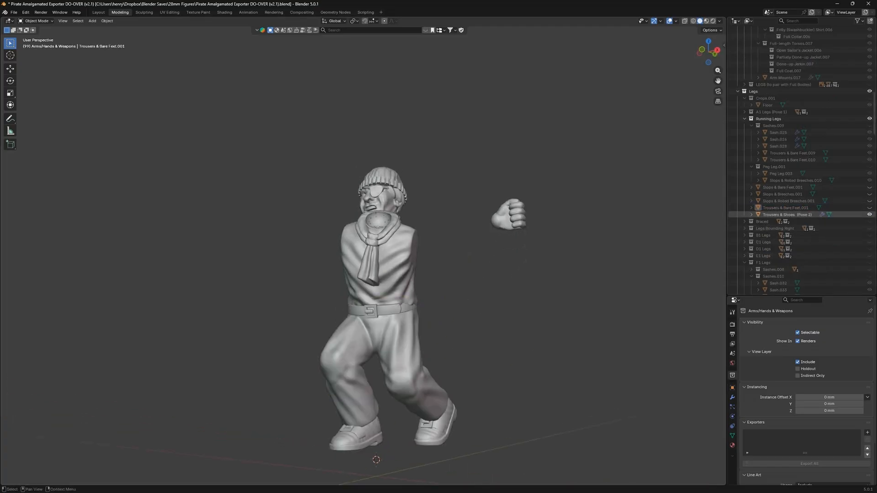
Hide the Trousers & Shoes legs and show the Slops & Rolled Breeches running legs on the figure instead.
{"action": "left_click", "coordinate": [869, 215]}
{"action": "left_click", "coordinate": [870, 201]}
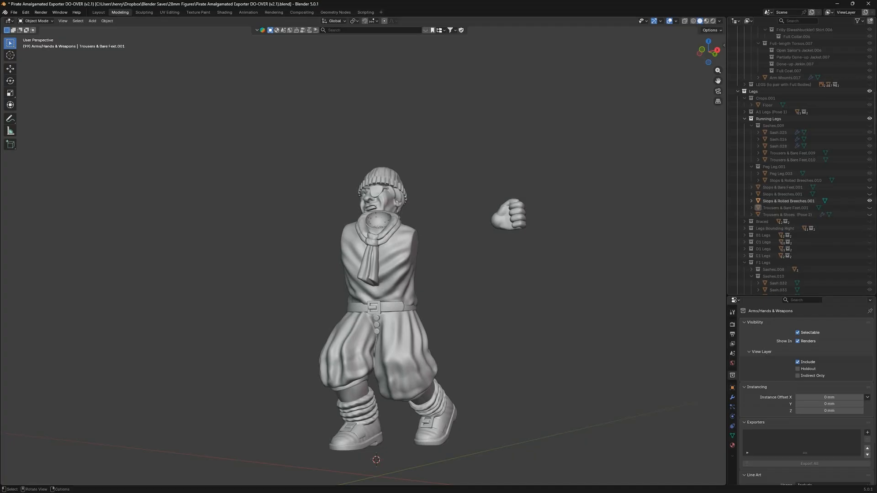
{"action": "mouse_move", "coordinate": [457, 292]}
{"action": "middle_mouse_down"}
{"action": "mouse_move", "coordinate": [388, 300]}
{"action": "mouse_move", "coordinate": [456, 306]}
{"action": "middle_mouse_up"}
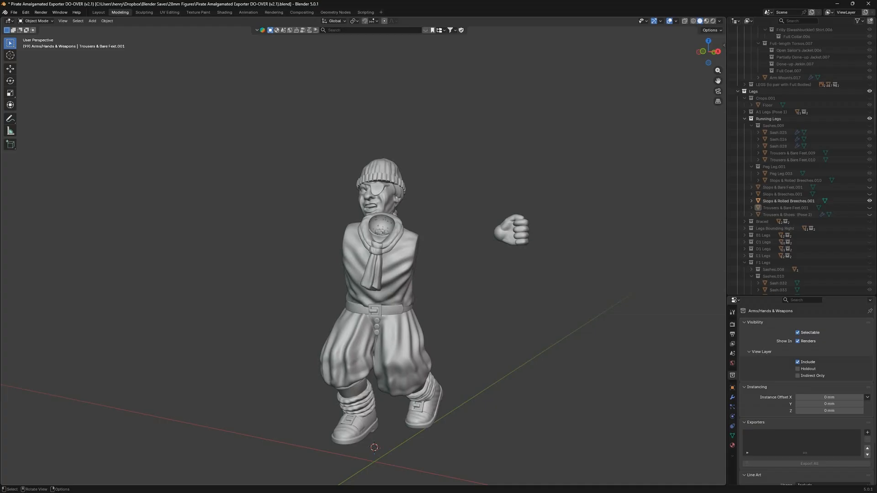
{"action": "middle_click_drag", "start_coordinate": [411, 274], "coordinate": [442, 274]}
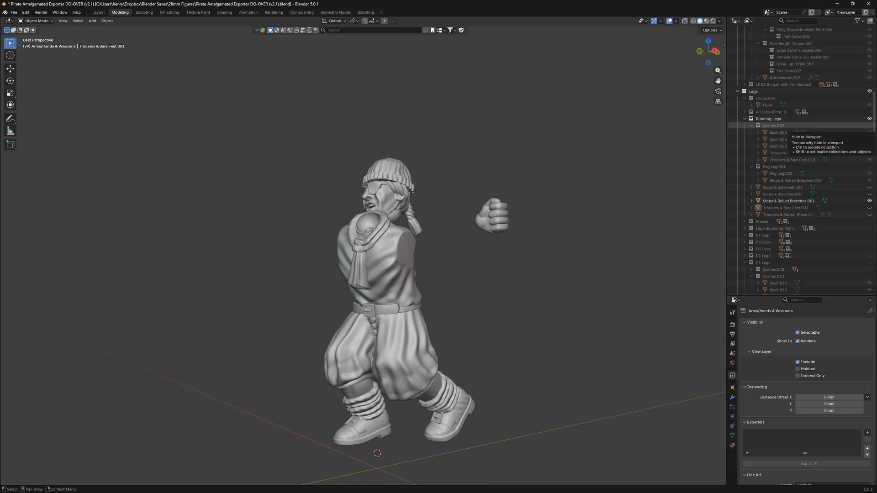
{"action": "middle_click_drag", "start_coordinate": [411, 274], "coordinate": [457, 274]}
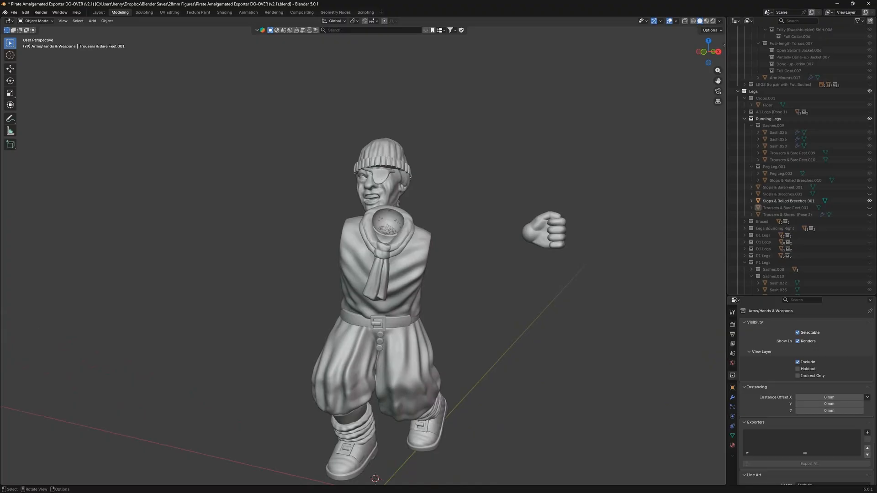
Show the Arms collection within Arms/Hands & Weapons so the figure gets its flared-sleeve arm.
{"action": "scroll", "coordinate": [799, 187], "scroll_direction": "up", "scroll_amount": 15}
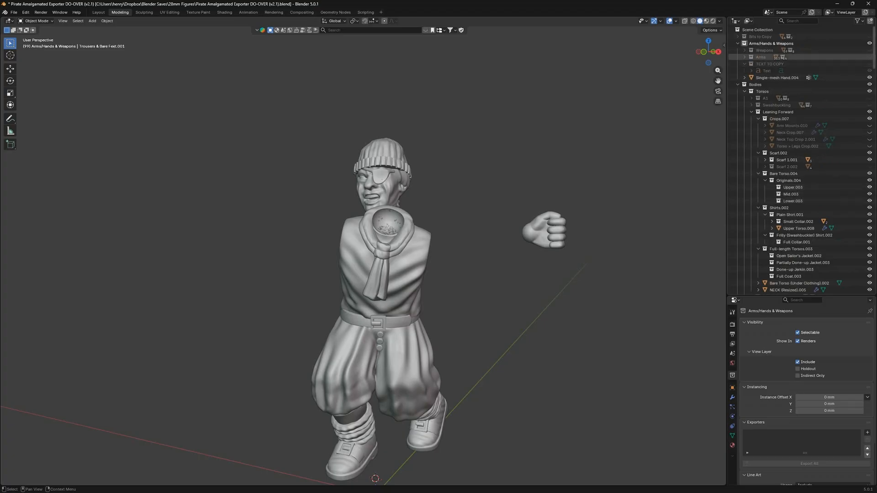
{"action": "left_click", "coordinate": [869, 57]}
{"action": "middle_click_drag", "start_coordinate": [640, 137], "coordinate": [635, 140]}
{"action": "middle_click_drag", "start_coordinate": [457, 192], "coordinate": [466, 195]}
Examine the flared upper arm and the separate sleeve end at its wrist up close.
{"action": "left_click", "coordinate": [297, 244]}
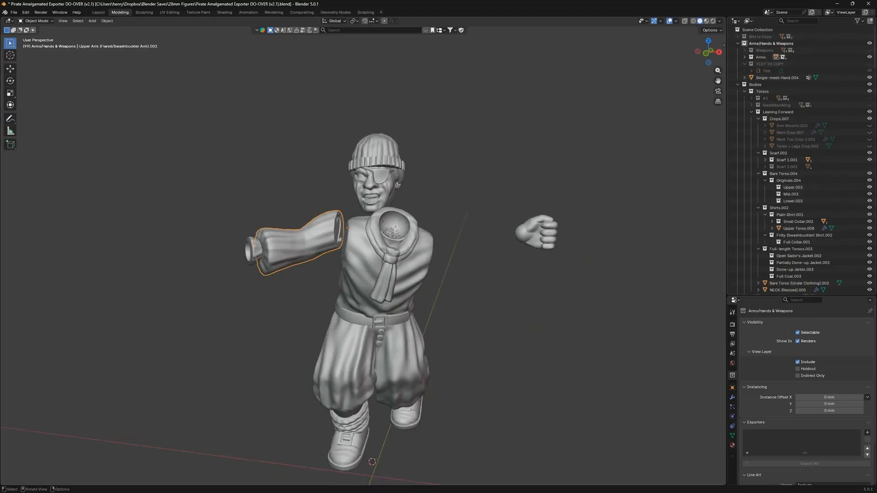
{"action": "scroll", "coordinate": [376, 254], "scroll_direction": "up", "scroll_amount": 2}
{"action": "middle_click_drag", "start_coordinate": [297, 244], "coordinate": [402, 251], "text": "shift"}
{"action": "scroll", "coordinate": [402, 252], "scroll_direction": "up", "scroll_amount": 3}
{"action": "left_click", "coordinate": [256, 334]}
{"action": "left_click", "coordinate": [265, 279]}
{"action": "left_click", "coordinate": [327, 274], "text": "shift"}
{"action": "middle_click_drag", "start_coordinate": [327, 274], "coordinate": [365, 270]}
Select the flared sleeve end, try scaling it up in Object Mode, and undo the scaling.
{"action": "left_click", "coordinate": [270, 276]}
{"action": "middle_click_drag", "start_coordinate": [365, 270], "coordinate": [338, 270]}
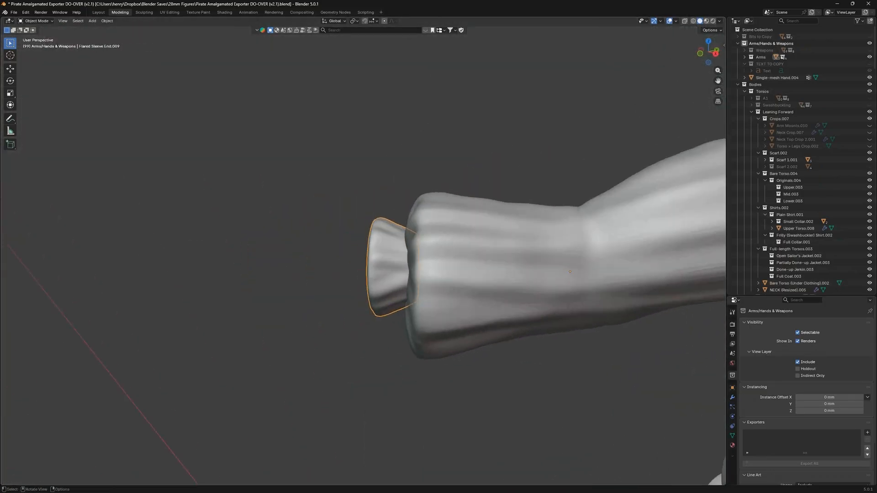
{"action": "key", "text": "s"}
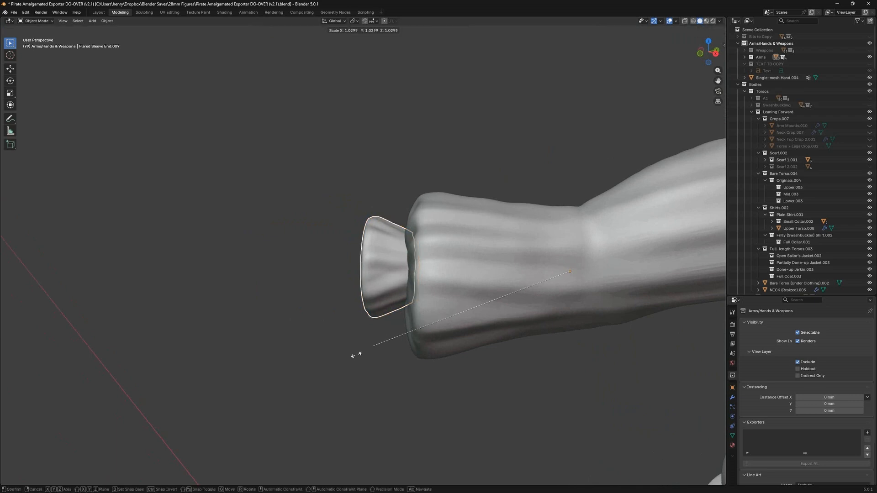
{"action": "left_click", "coordinate": [274, 405]}
{"action": "key", "text": "ctrl+z"}
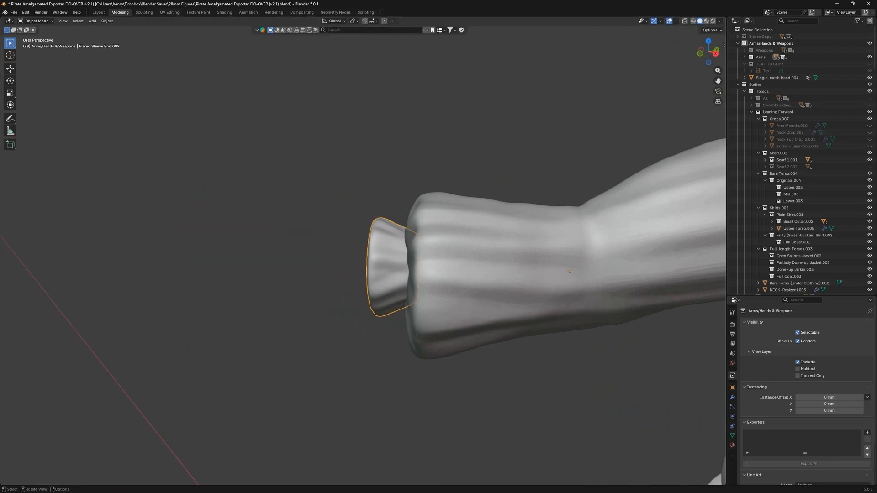
Try scaling up the flared sleeve end's mesh in Edit Mode, undo it, and return to Object Mode.
{"action": "key", "text": "Tab"}
{"action": "key", "text": "s"}
{"action": "left_click", "coordinate": [553, 386]}
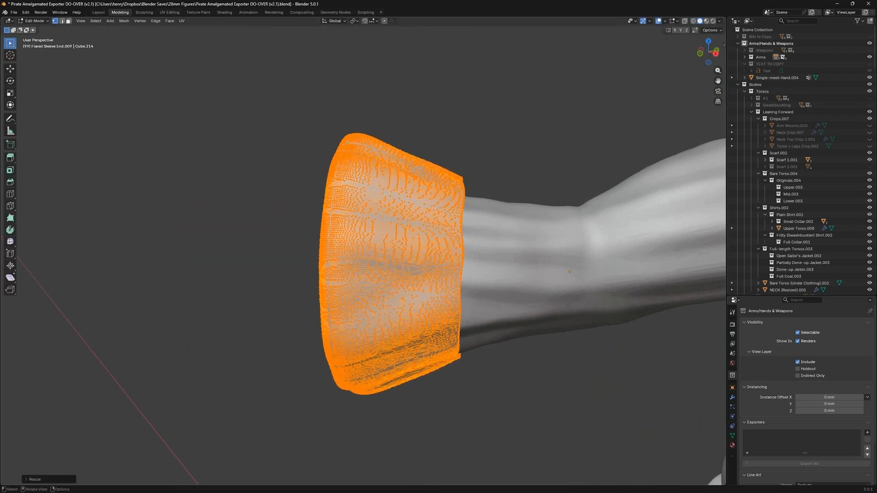
{"action": "key", "text": "ctrl+z"}
{"action": "key", "text": "Tab"}
{"action": "left_click", "coordinate": [553, 386]}
Examine the whole figure and its flared-sleeve arm from the front and the side.
{"action": "scroll", "coordinate": [591, 384], "scroll_direction": "down", "scroll_amount": 2}
{"action": "middle_click_drag", "start_coordinate": [552, 386], "coordinate": [439, 357]}
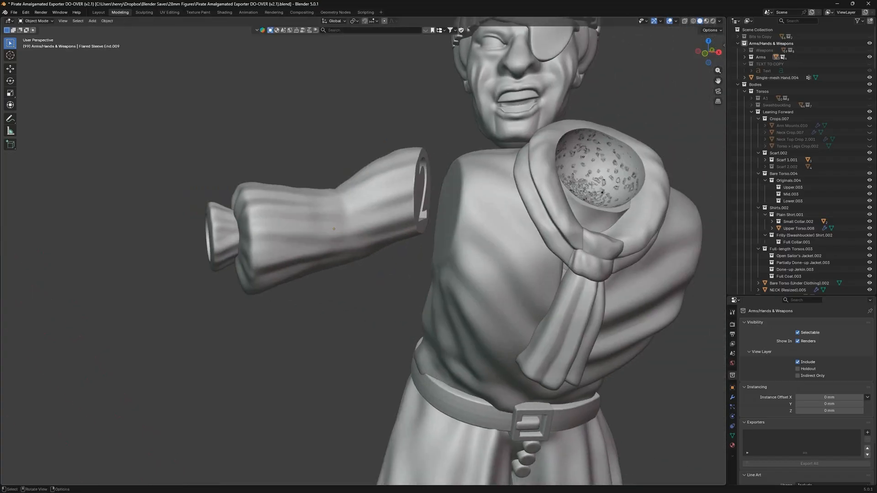
{"action": "scroll", "coordinate": [438, 246], "scroll_direction": "down", "scroll_amount": 3}
{"action": "middle_click_drag", "start_coordinate": [439, 247], "coordinate": [461, 215]}
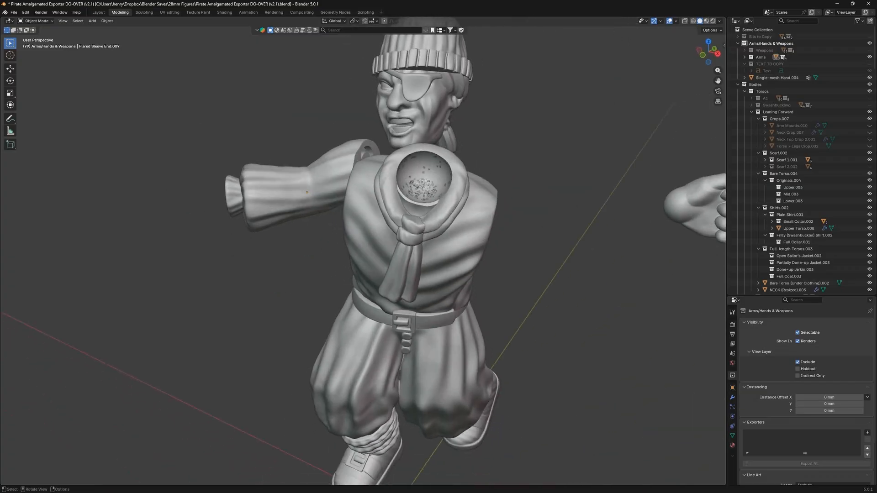
{"action": "middle_click_drag", "start_coordinate": [439, 247], "coordinate": [480, 242]}
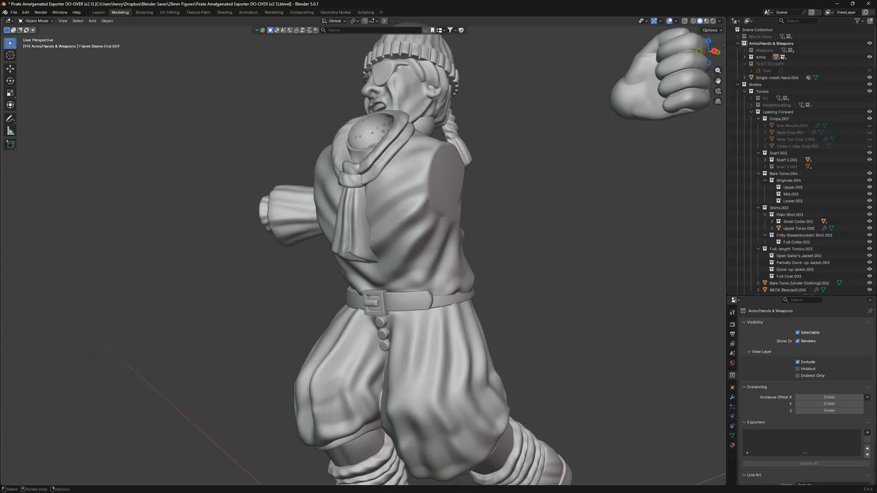
{"action": "scroll", "coordinate": [363, 256], "scroll_direction": "down", "scroll_amount": 4}
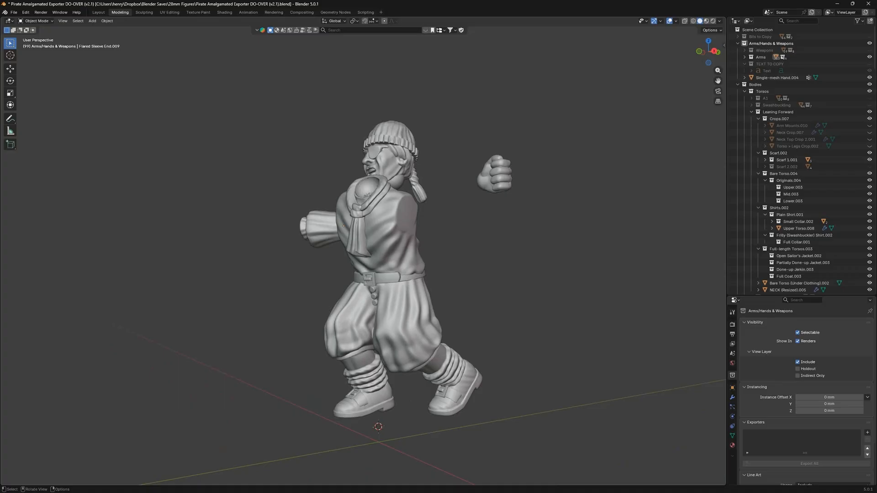
{"action": "scroll", "coordinate": [361, 247], "scroll_direction": "up", "scroll_amount": 5}
{"action": "scroll", "coordinate": [363, 251], "scroll_direction": "down", "scroll_amount": 5}
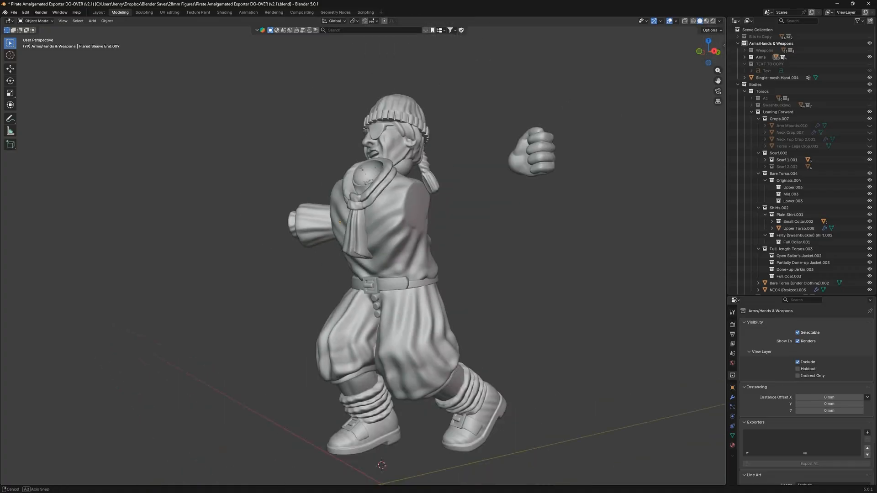
Separate the linked sock geometry above the forward shoe from the Slops & Rolled Breeches mesh by selection.
{"action": "middle_click_drag", "start_coordinate": [356, 252], "coordinate": [402, 251]}
{"action": "scroll", "coordinate": [402, 252], "scroll_direction": "up", "scroll_amount": 3}
{"action": "left_click", "coordinate": [376, 361]}
{"action": "scroll", "coordinate": [377, 351], "scroll_direction": "down", "scroll_amount": 5}
{"action": "middle_click_drag", "start_coordinate": [377, 352], "coordinate": [368, 299], "text": "shift"}
{"action": "scroll", "coordinate": [368, 300], "scroll_direction": "up", "scroll_amount": 5}
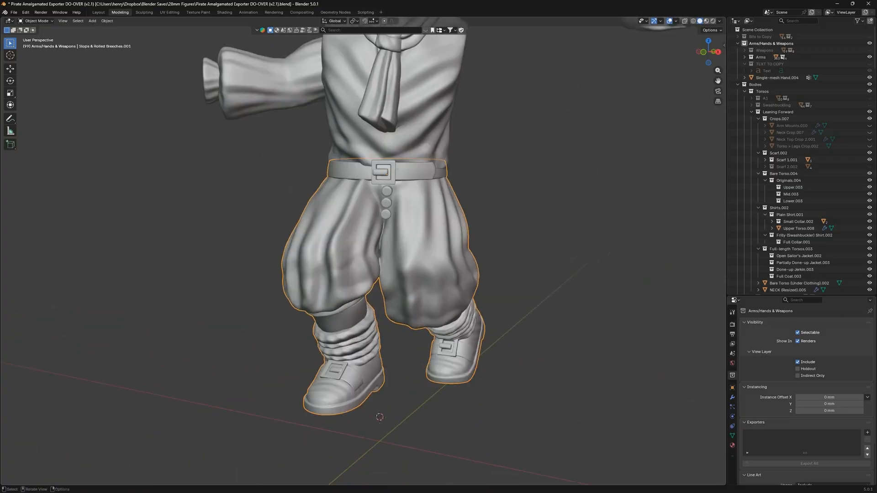
{"action": "key", "text": "Tab"}
{"action": "key", "text": "l"}
{"action": "key", "text": "ctrl+v"}
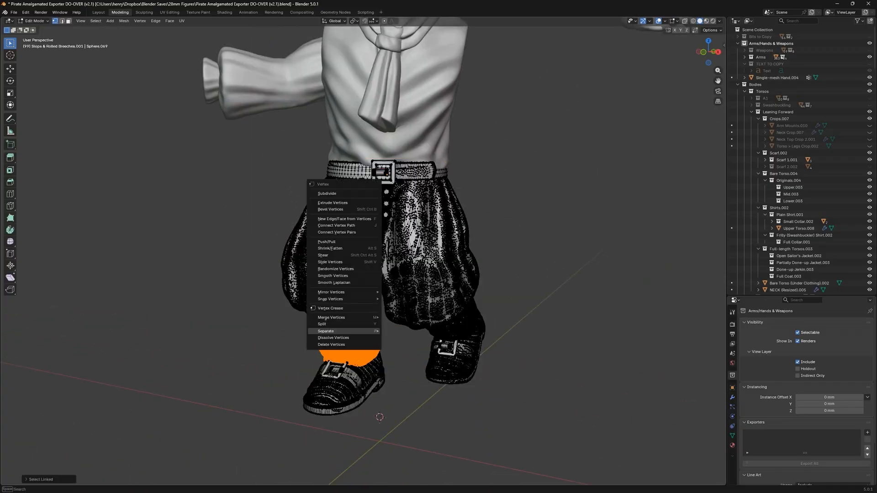
{"action": "mouse_move", "coordinate": [348, 331]}
{"action": "left_click", "coordinate": [400, 331]}
Return to Object Mode, try hiding the sock above the forward shoe, undo the hiding, and clear the selection.
{"action": "key", "text": "Tab"}
{"action": "left_click", "coordinate": [352, 339]}
{"action": "key", "text": "h"}
{"action": "middle_click_drag", "start_coordinate": [352, 339], "coordinate": [311, 324]}
{"action": "key", "text": "ctrl+z"}
{"action": "scroll", "coordinate": [311, 324], "scroll_direction": "up", "scroll_amount": 1}
{"action": "left_click", "coordinate": [402, 265]}
{"action": "scroll", "coordinate": [401, 265], "scroll_direction": "down", "scroll_amount": 2}
{"action": "key", "text": "alt+a"}
Examine the figure's head, torso, detached hand and sleeve from several angles.
{"action": "middle_click_drag", "start_coordinate": [393, 201], "coordinate": [437, 338], "text": "shift"}
{"action": "scroll", "coordinate": [437, 339], "scroll_direction": "down", "scroll_amount": 2}
{"action": "scroll", "coordinate": [364, 251], "scroll_direction": "up", "scroll_amount": 2}
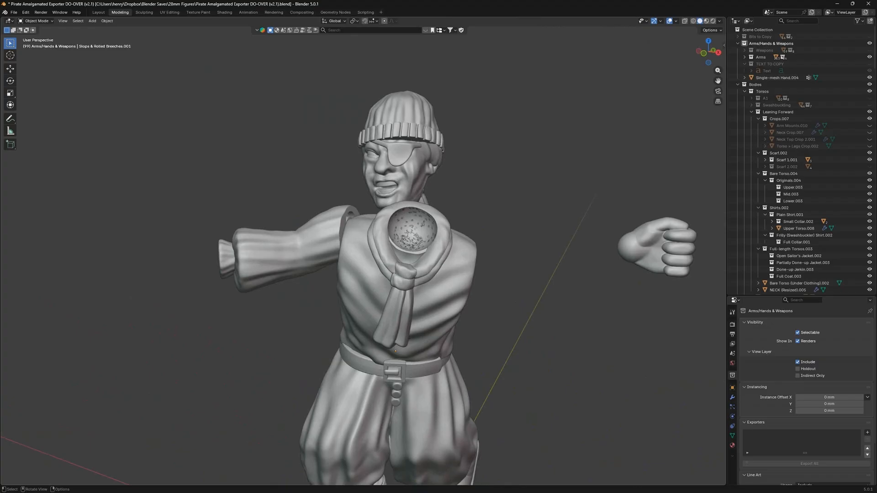
{"action": "middle_click_drag", "start_coordinate": [395, 274], "coordinate": [365, 265]}
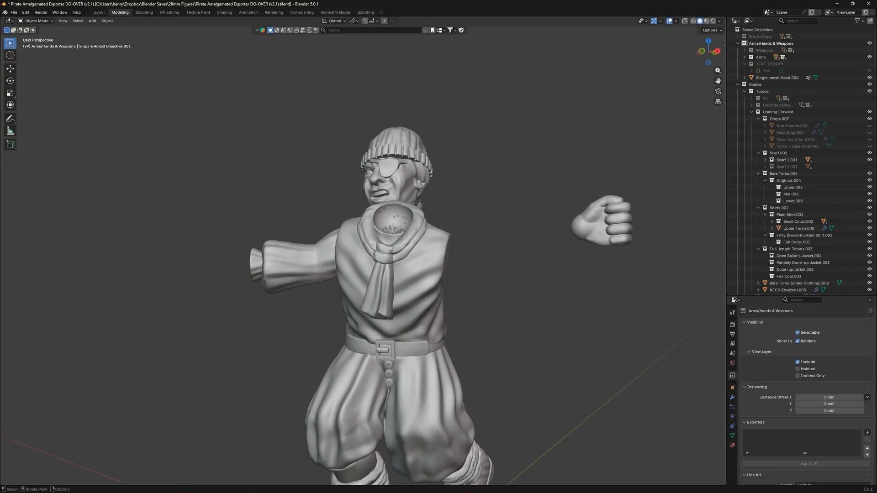
{"action": "middle_click_drag", "start_coordinate": [374, 261], "coordinate": [427, 274]}
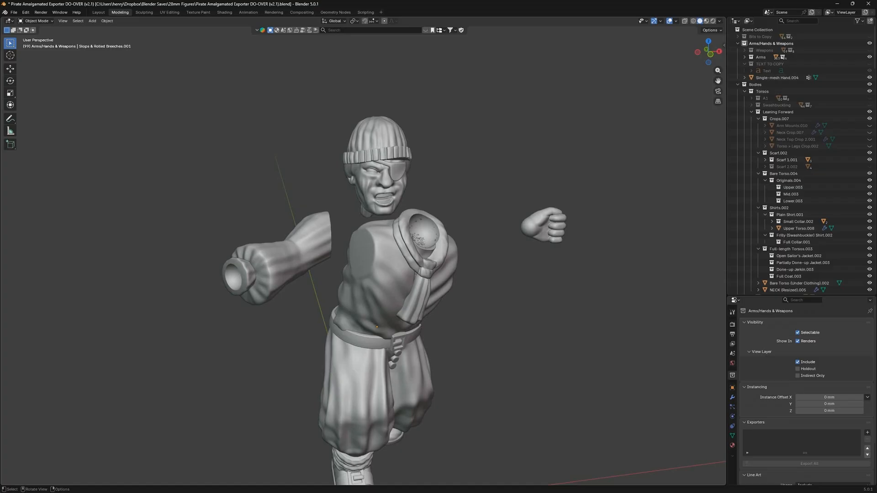
{"action": "middle_click_drag", "start_coordinate": [426, 274], "coordinate": [439, 273]}
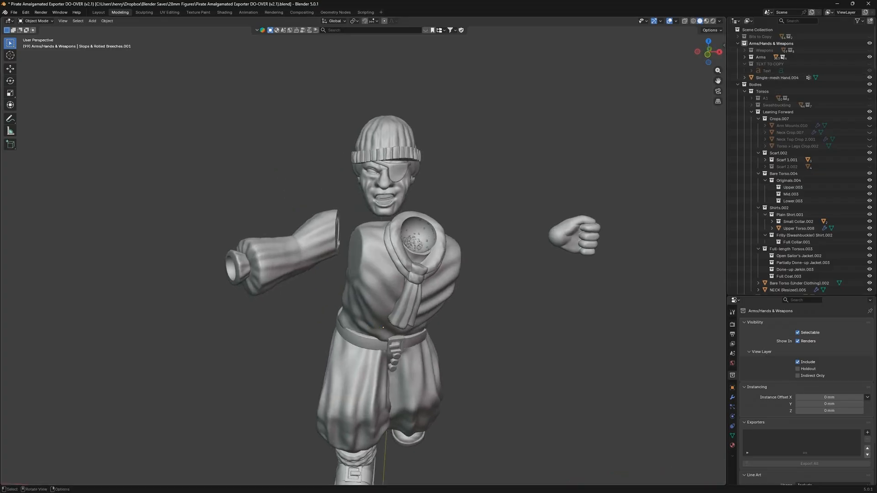
{"action": "middle_click_drag", "start_coordinate": [440, 272], "coordinate": [482, 275]}
{"action": "scroll", "coordinate": [482, 275], "scroll_direction": "down", "scroll_amount": 2}
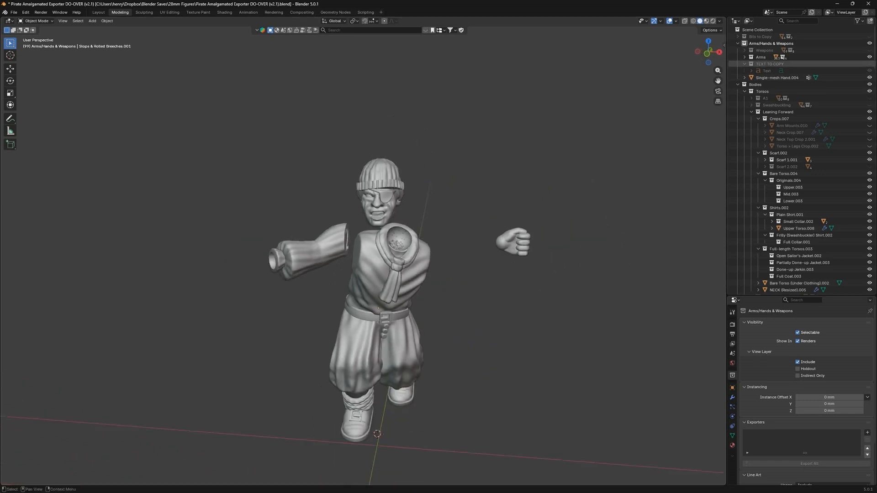
Show the Weapons collection and inspect how its sword hand lines up with the open sleeve.
{"action": "left_click", "coordinate": [869, 50]}
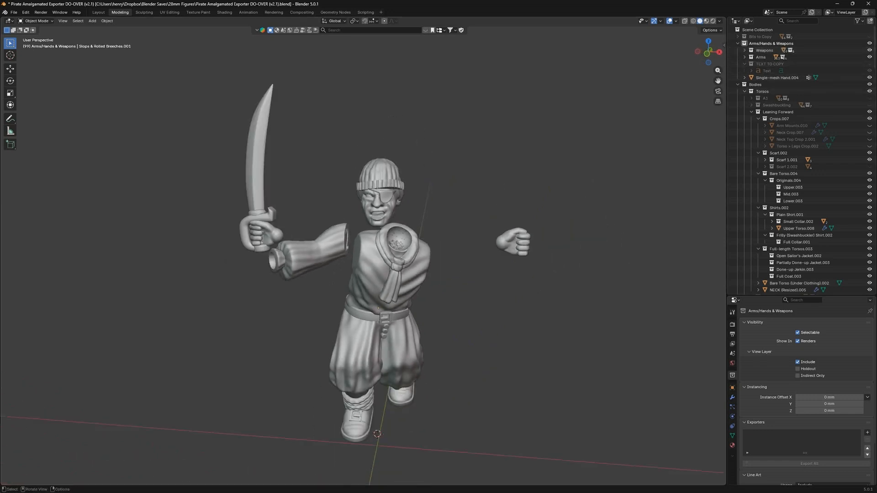
{"action": "scroll", "coordinate": [137, 214], "scroll_direction": "up", "scroll_amount": 3}
{"action": "left_click", "coordinate": [359, 255]}
{"action": "middle_click_drag", "start_coordinate": [358, 255], "coordinate": [364, 250]}
{"action": "left_click", "coordinate": [425, 201]}
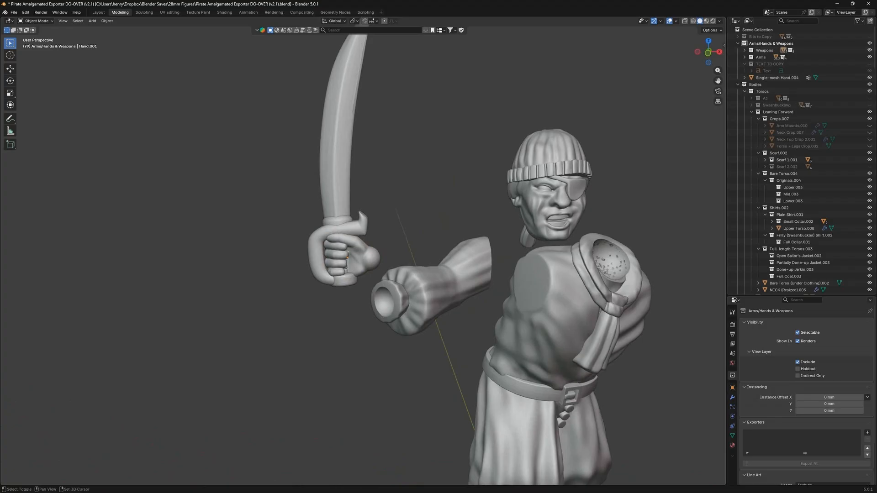
{"action": "middle_click_drag", "start_coordinate": [425, 201], "coordinate": [320, 169], "text": "shift"}
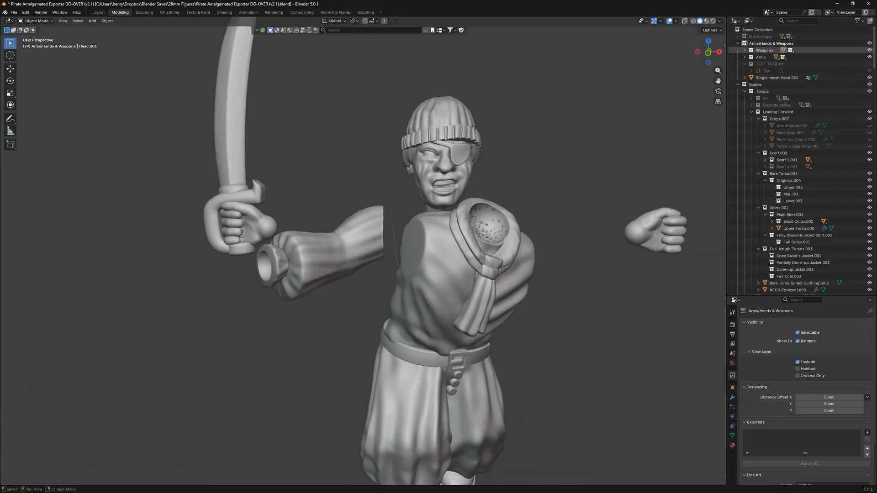
{"action": "scroll", "coordinate": [363, 251], "scroll_direction": "down", "scroll_amount": 4}
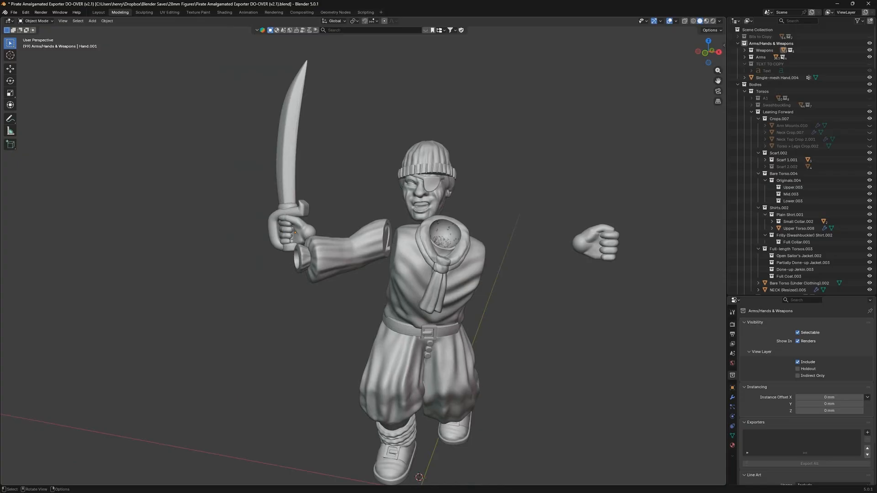
Select the separate torso and scarf pieces of the figure, ending with the shirt's upper torso.
{"action": "left_click", "coordinate": [443, 265]}
{"action": "scroll", "coordinate": [442, 265], "scroll_direction": "up", "scroll_amount": 3}
{"action": "left_click", "coordinate": [485, 252], "text": "shift"}
{"action": "left_click", "coordinate": [495, 320], "text": "shift"}
{"action": "left_click", "coordinate": [544, 297]}
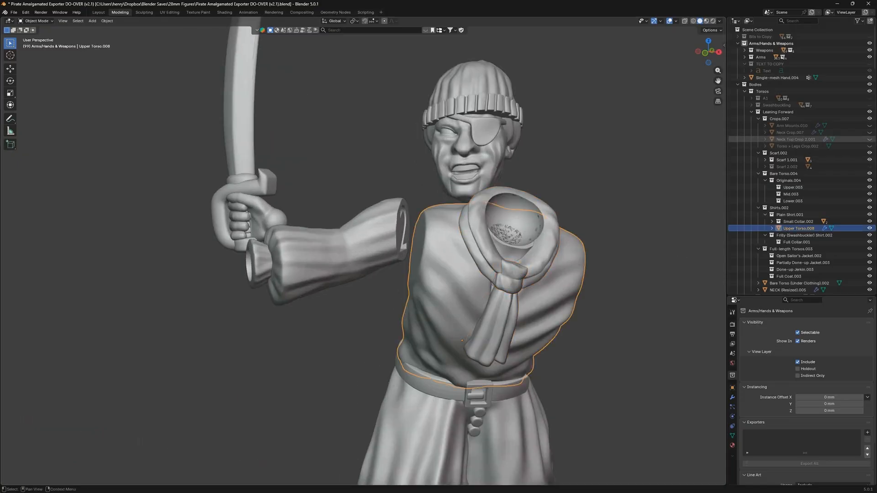
Select the flared upper arm and, in the Firing Pistol arm, hide Flared Sleeves.001 and show Plain Sleeves.001.
{"action": "left_click", "coordinate": [395, 238]}
{"action": "middle_click_drag", "start_coordinate": [395, 237], "coordinate": [453, 236]}
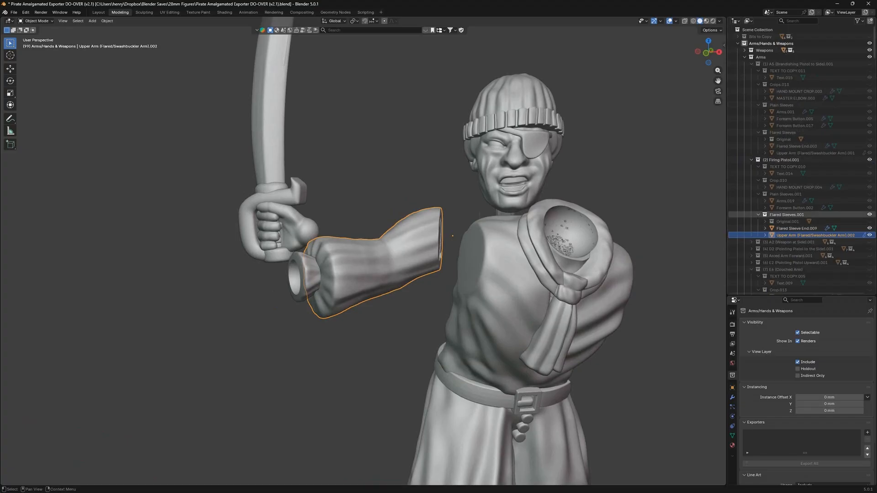
{"action": "left_click", "coordinate": [869, 214]}
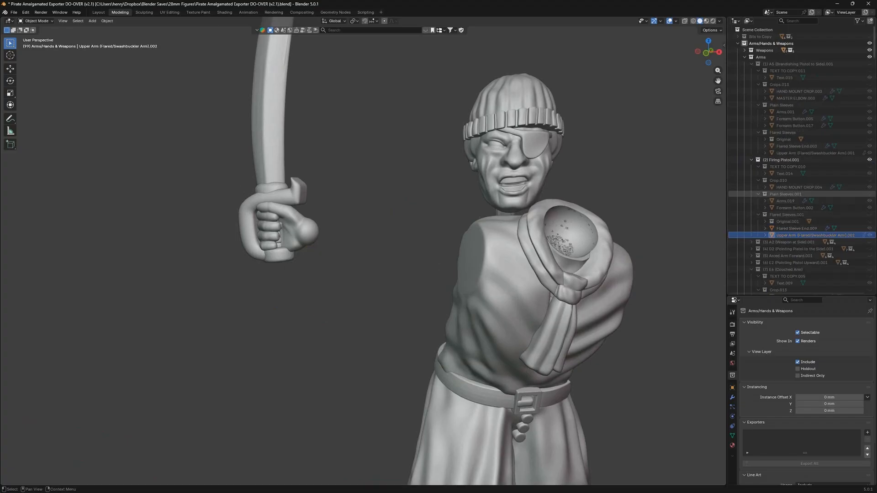
{"action": "left_click", "coordinate": [869, 195]}
Try moving the forearm button on the plain sleeve, cancel the move, and clear the selection.
{"action": "middle_click_drag", "start_coordinate": [438, 260], "coordinate": [525, 228]}
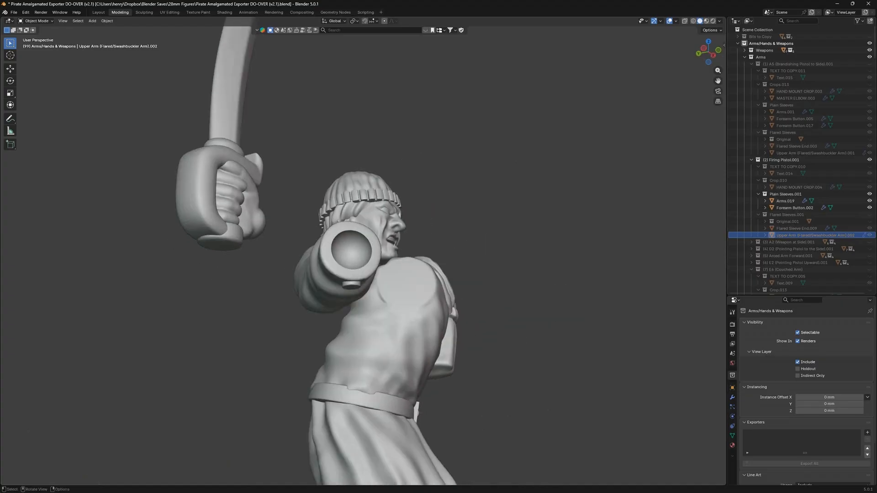
{"action": "left_click", "coordinate": [358, 285]}
{"action": "left_click", "coordinate": [357, 286]}
{"action": "key", "text": "g"}
{"action": "right_click", "coordinate": [388, 320]}
{"action": "key", "text": "alt+a"}
Hide the Weapons collection to remove the sword hand from the figure.
{"action": "middle_click_drag", "start_coordinate": [438, 315], "coordinate": [357, 336]}
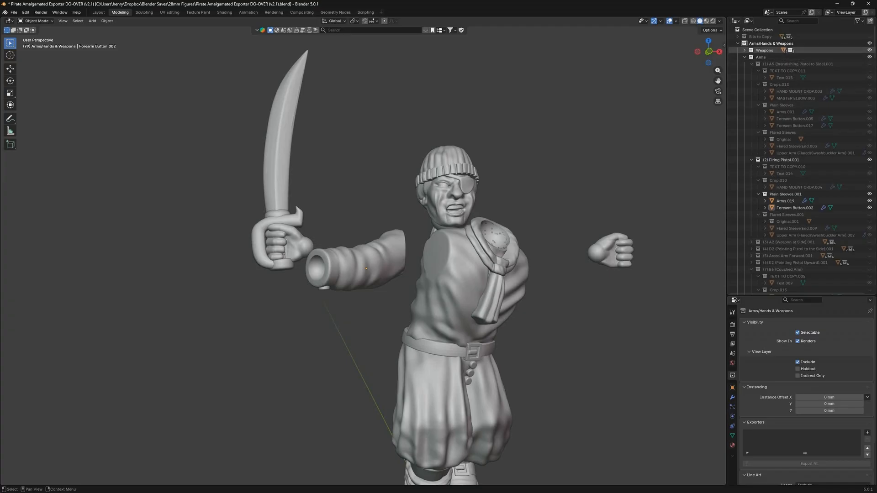
{"action": "left_click", "coordinate": [870, 50]}
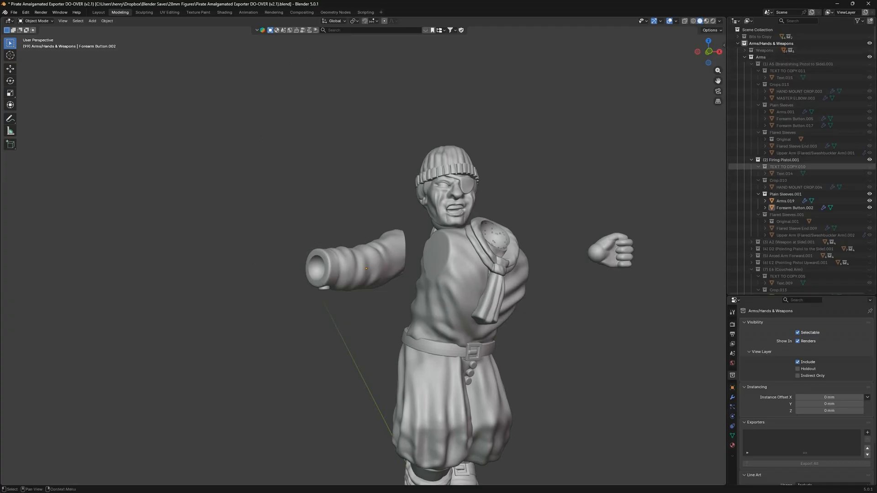
Hide the Firing Pistol arm, preview the Pointing Pistol to the Side arm, and show the (5) Arced Arm Forward.001 arm in its place.
{"action": "left_click", "coordinate": [869, 159]}
{"action": "left_click", "coordinate": [870, 249]}
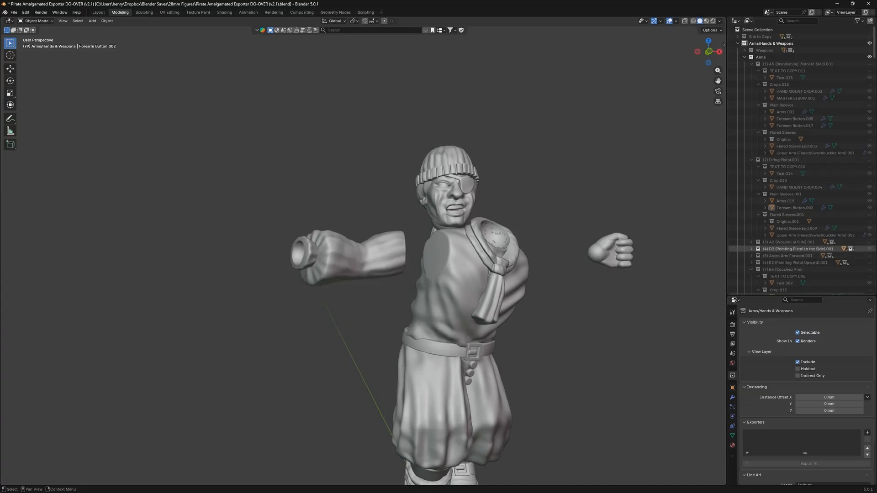
{"action": "left_click", "coordinate": [869, 249]}
{"action": "left_click", "coordinate": [869, 255]}
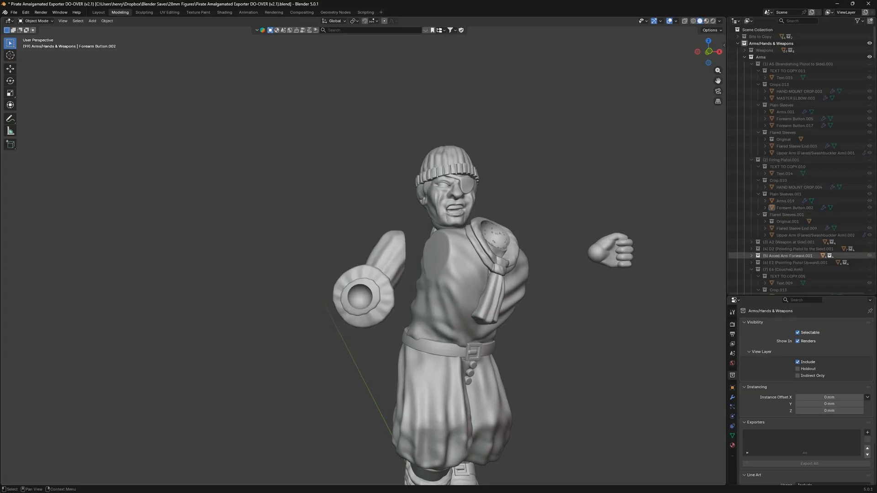
{"action": "middle_click_drag", "start_coordinate": [557, 275], "coordinate": [540, 275]}
{"action": "scroll", "coordinate": [800, 201], "scroll_direction": "down", "scroll_amount": 5}
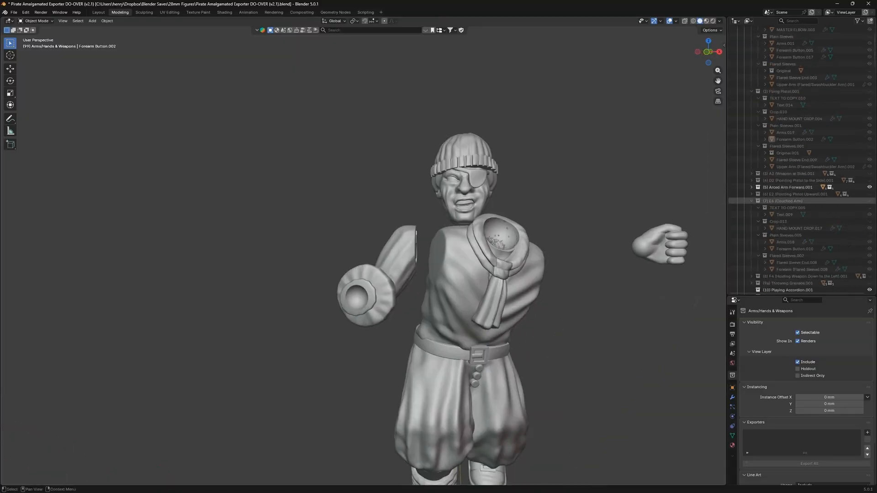
Select the shirt's upper torso on the figure and collapse the Arms/Hands & Weapons collection in the hierarchy.
{"action": "left_click", "coordinate": [462, 323]}
{"action": "middle_click_drag", "start_coordinate": [462, 323], "coordinate": [722, 302]}
{"action": "scroll", "coordinate": [804, 167], "scroll_direction": "down", "scroll_amount": 2}
{"action": "scroll", "coordinate": [804, 167], "scroll_direction": "up", "scroll_amount": 7}
{"action": "left_click", "coordinate": [737, 43]}
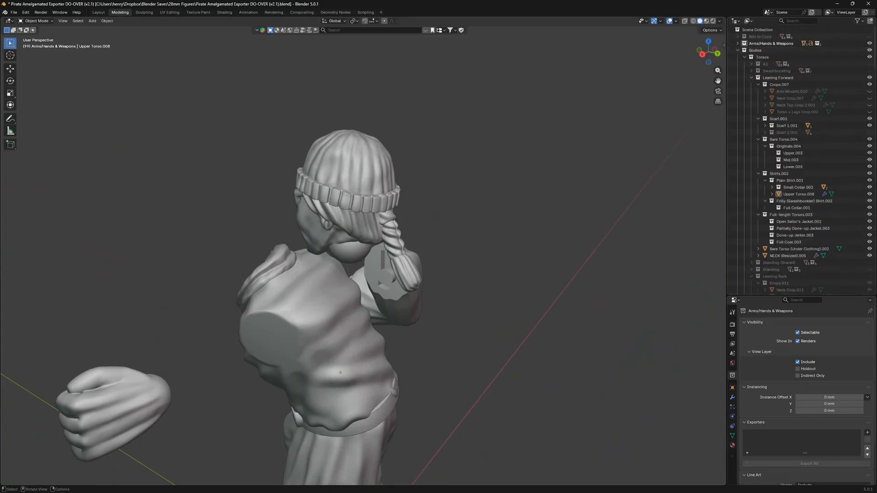
In the Torsos collection under Bodies, replace the visible Leaning Forward torso with the Swashbuckling torso.
{"action": "middle_click_drag", "start_coordinate": [548, 283], "coordinate": [653, 264]}
{"action": "left_click", "coordinate": [738, 50]}
{"action": "left_click", "coordinate": [738, 57]}
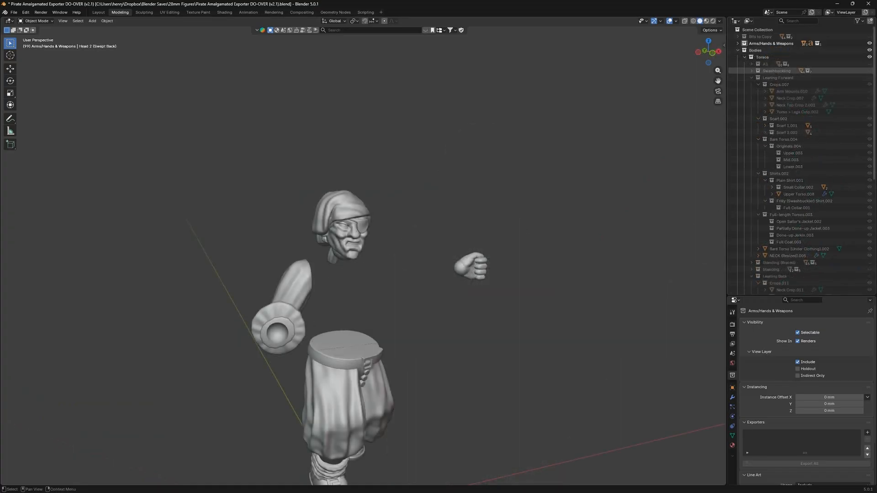
{"action": "left_click", "coordinate": [870, 71]}
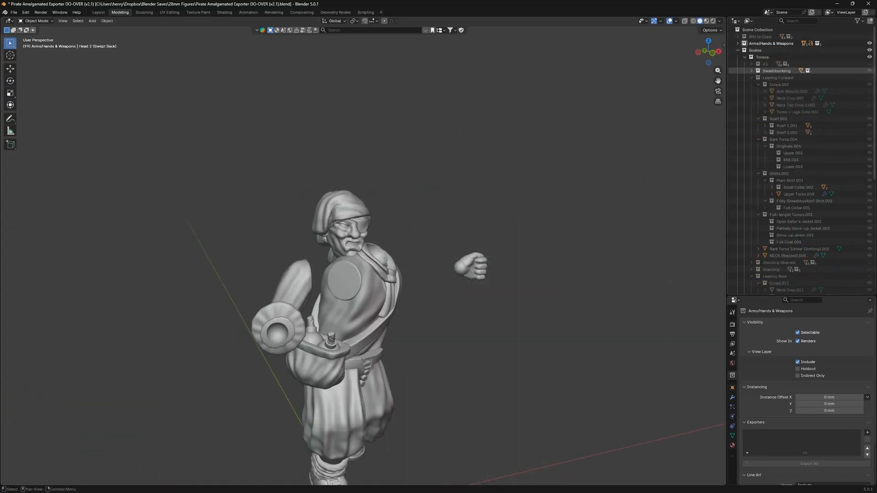
{"action": "middle_click_drag", "start_coordinate": [640, 123], "coordinate": [587, 122]}
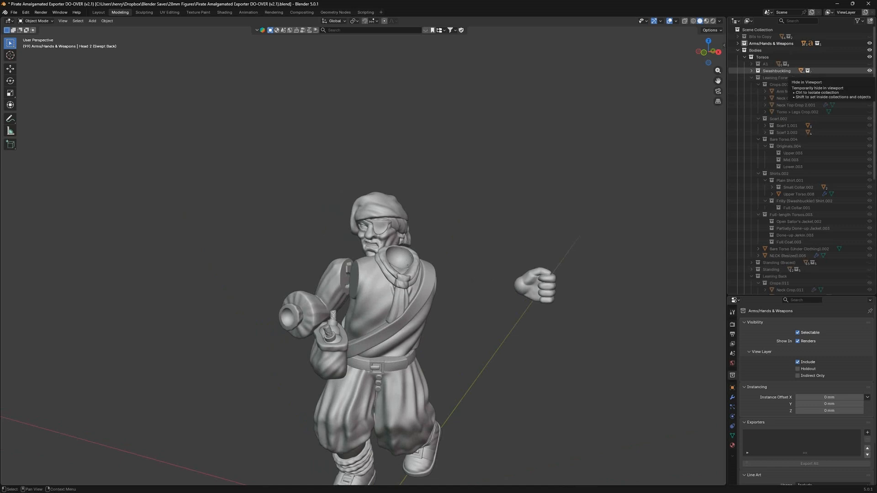
Hide the Swashbuckling torso, preview the first torso variant in the collection, and show the Standing (Braced) torso instead.
{"action": "left_click", "coordinate": [869, 71]}
{"action": "left_click", "coordinate": [870, 64]}
{"action": "middle_click_drag", "start_coordinate": [571, 183], "coordinate": [640, 182]}
{"action": "left_click", "coordinate": [870, 64]}
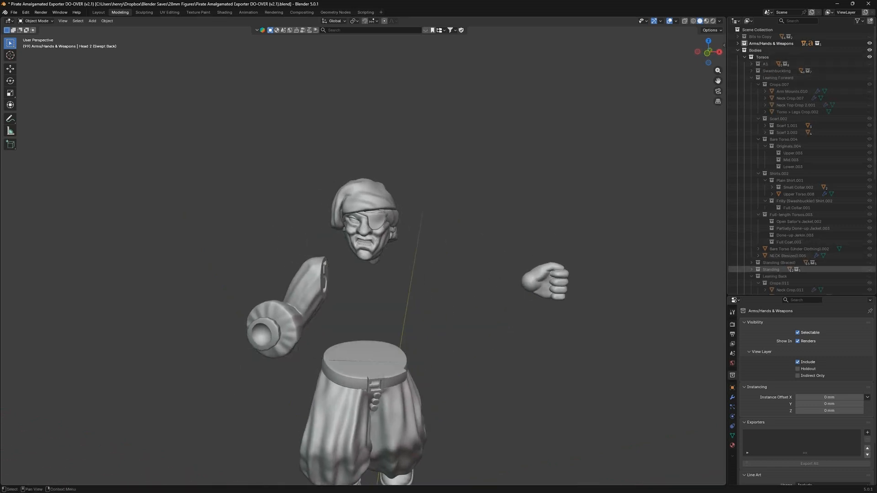
{"action": "scroll", "coordinate": [402, 201], "scroll_direction": "up", "scroll_amount": 3}
{"action": "mouse_move", "coordinate": [502, 274]}
{"action": "middle_mouse_down"}
{"action": "mouse_move", "coordinate": [402, 201]}
{"action": "mouse_move", "coordinate": [498, 288]}
{"action": "middle_mouse_up"}
{"action": "scroll", "coordinate": [461, 261], "scroll_direction": "down", "scroll_amount": 2}
{"action": "left_click", "coordinate": [869, 263]}
Select two separate pieces around the braced torso and hide both of them together.
{"action": "left_click", "coordinate": [438, 274]}
{"action": "left_click", "coordinate": [448, 425]}
{"action": "left_click", "coordinate": [438, 274], "text": "shift"}
{"action": "left_click", "coordinate": [447, 425], "text": "shift"}
{"action": "key", "text": "h"}
Hide the eyepatched head and the other head pieces overlapping it, one after another.
{"action": "left_click", "coordinate": [372, 242]}
{"action": "middle_click_drag", "start_coordinate": [372, 242], "coordinate": [325, 244]}
{"action": "scroll", "coordinate": [325, 245], "scroll_direction": "up", "scroll_amount": 2}
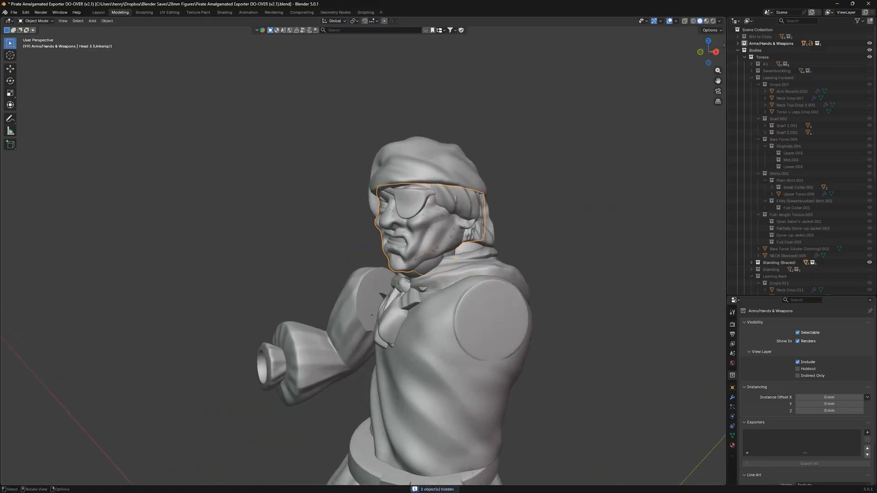
{"action": "key", "text": "h"}
{"action": "left_click", "coordinate": [430, 210]}
{"action": "key", "text": "h"}
{"action": "left_click", "coordinate": [429, 210]}
{"action": "key", "text": "h"}
Box-select and hide the remaining head pieces, and hide the neck crop object above the collar.
{"action": "left_click_drag", "start_coordinate": [388, 157], "coordinate": [443, 197]}
{"action": "key", "text": "h"}
{"action": "left_click", "coordinate": [457, 222]}
{"action": "middle_click_drag", "start_coordinate": [443, 197], "coordinate": [407, 146]}
{"action": "key", "text": "h"}
{"action": "scroll", "coordinate": [466, 265], "scroll_direction": "up", "scroll_amount": 2}
{"action": "scroll", "coordinate": [406, 147], "scroll_direction": "down", "scroll_amount": 4}
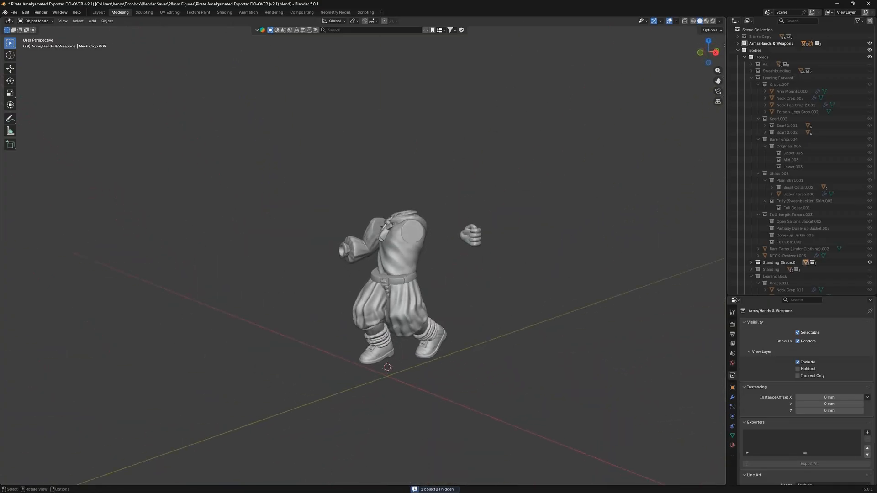